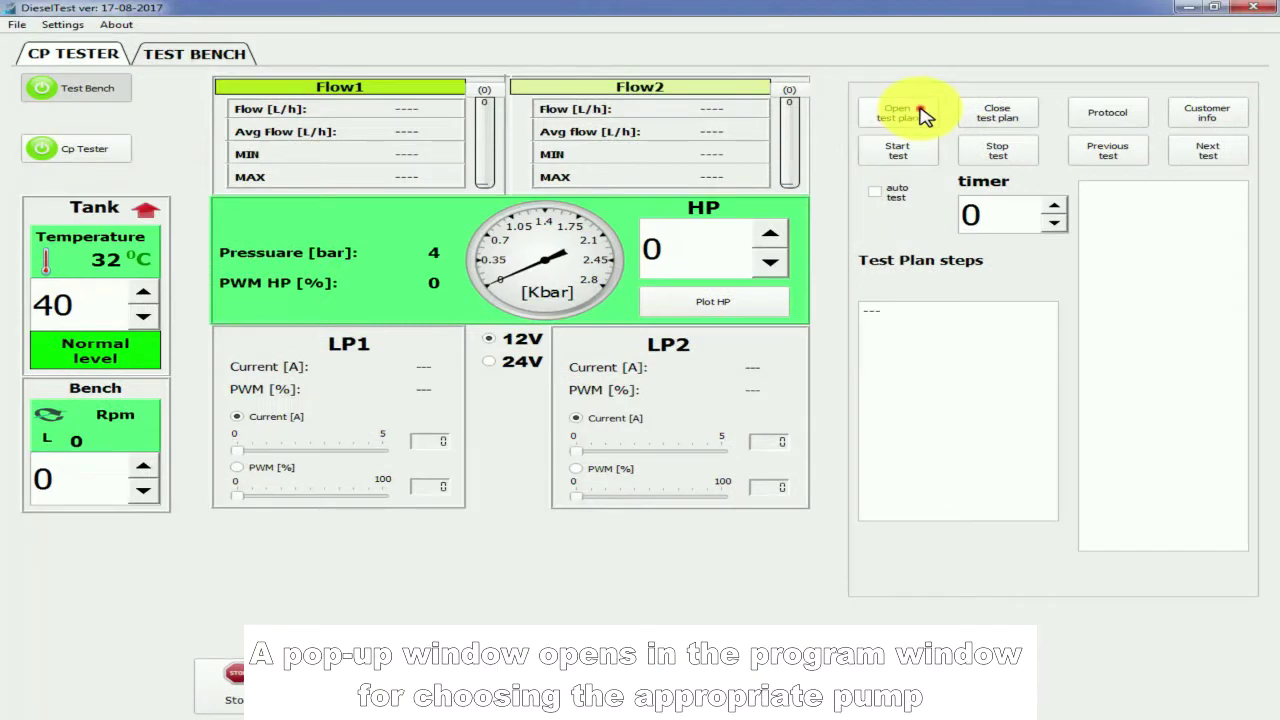
Browse the Bosch, Siemens VDO and Delphi test plan lists, settling on Bosch.
{"action": "left_click", "coordinate": [895, 112]}
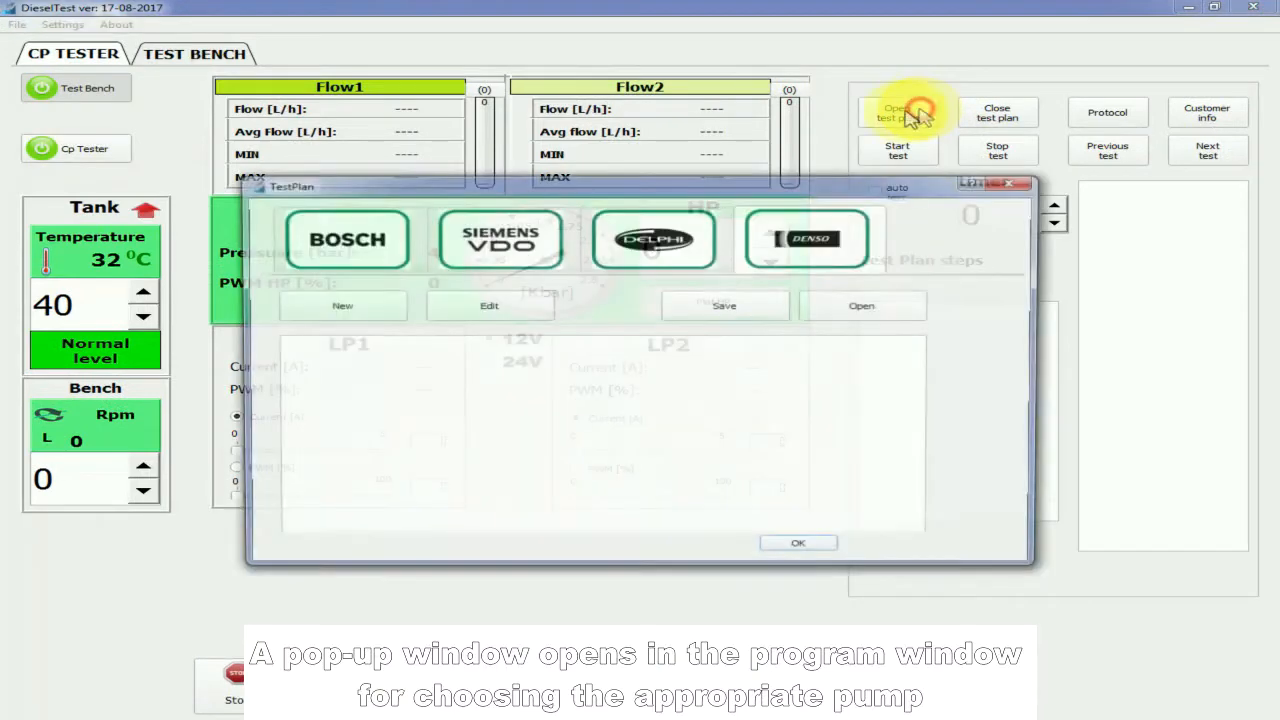
{"action": "left_click", "coordinate": [362, 234]}
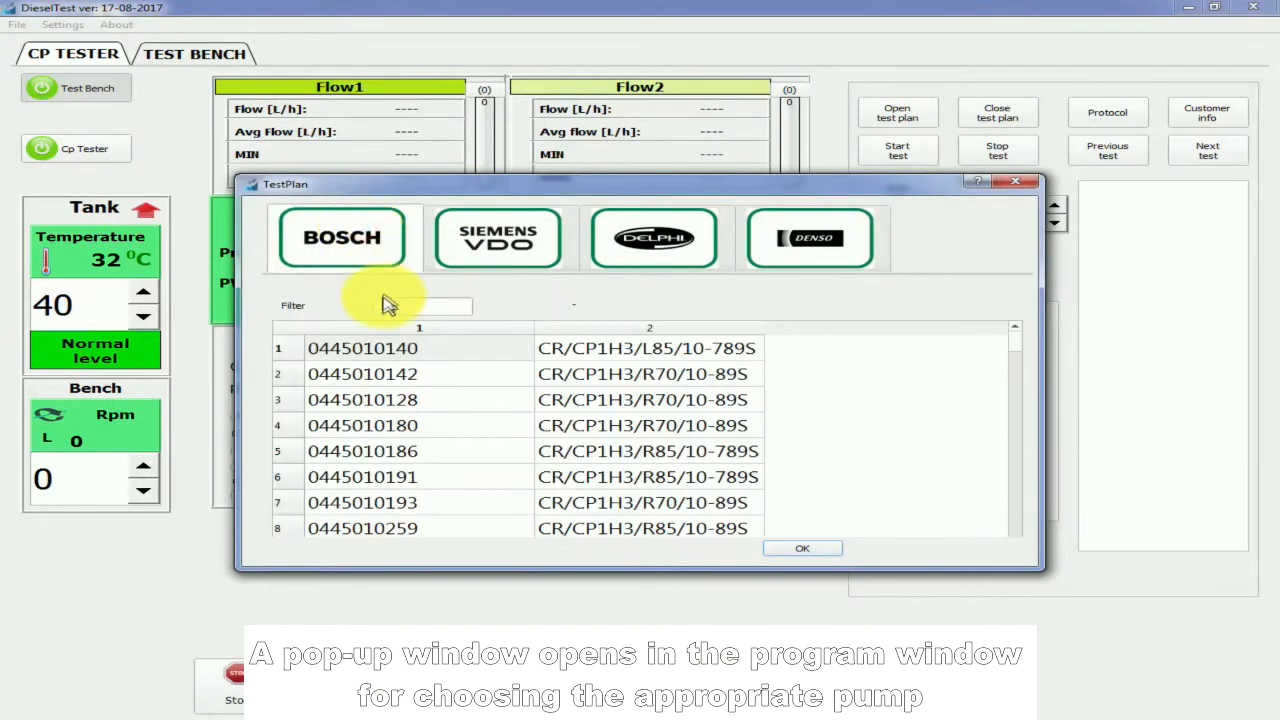
{"action": "left_click", "coordinate": [475, 254]}
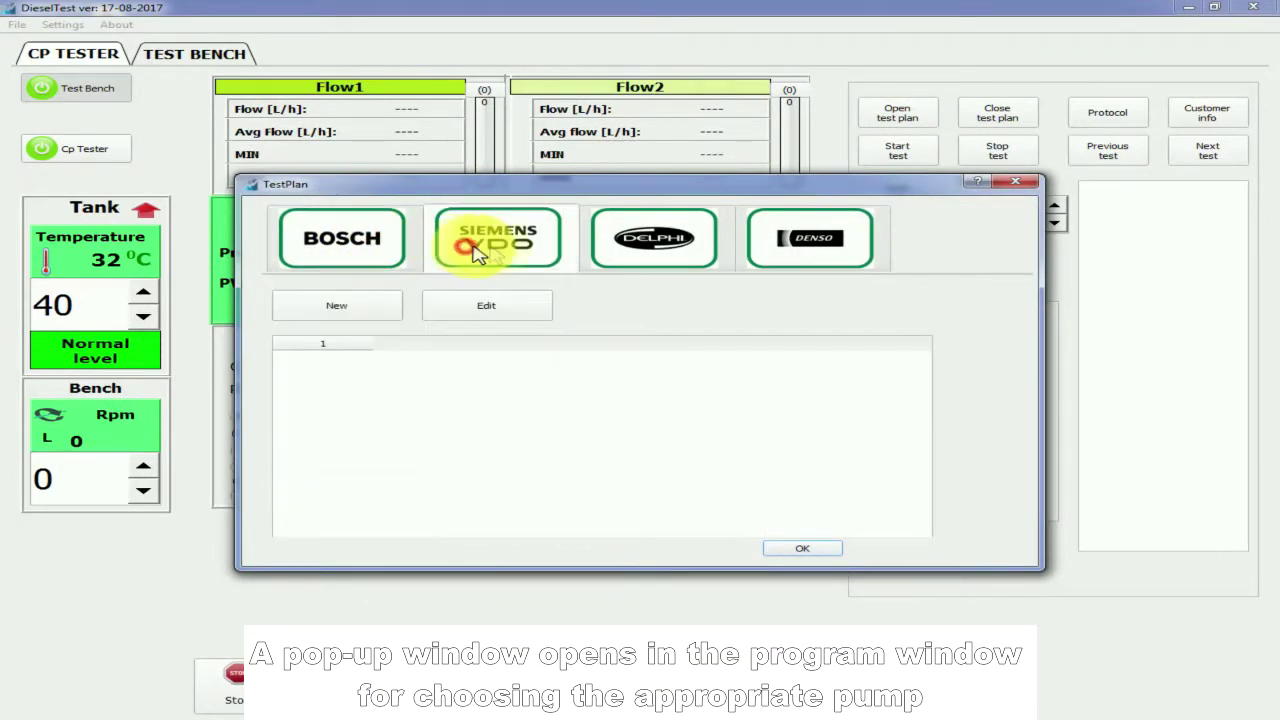
{"action": "left_click", "coordinate": [625, 250]}
{"action": "left_click", "coordinate": [393, 241]}
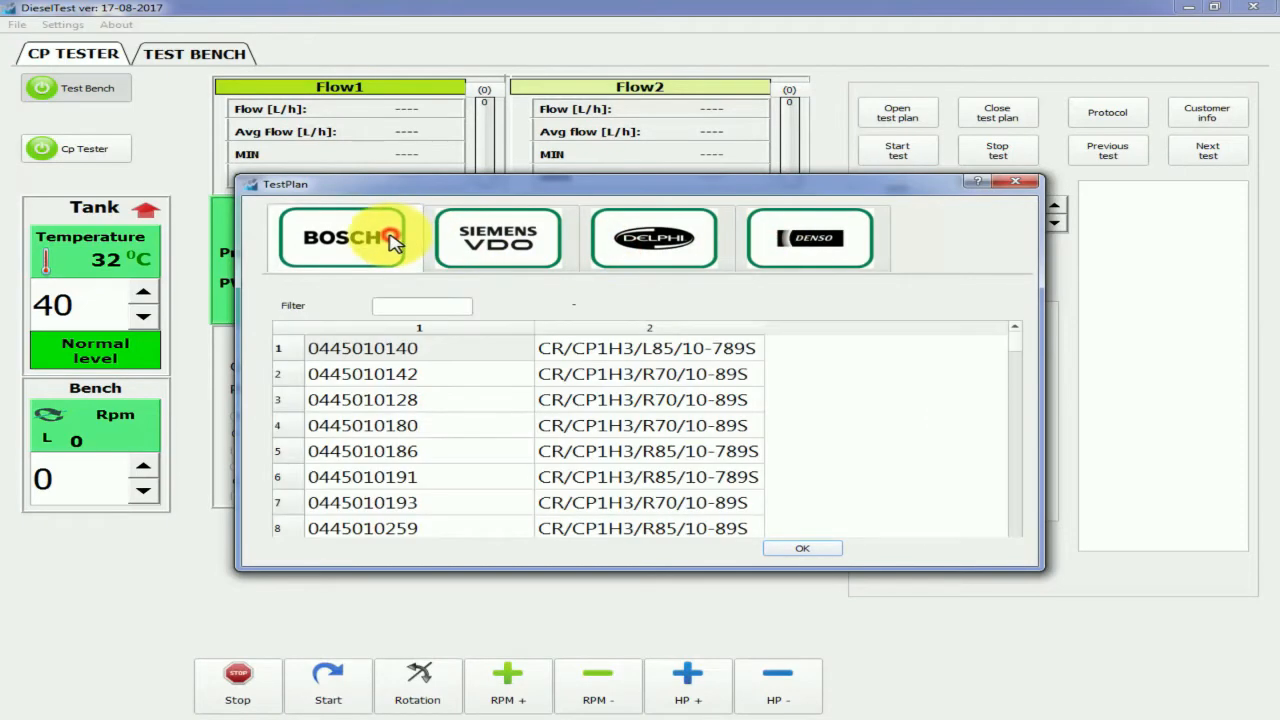
{"action": "left_click", "coordinate": [475, 254]}
{"action": "left_click", "coordinate": [617, 255]}
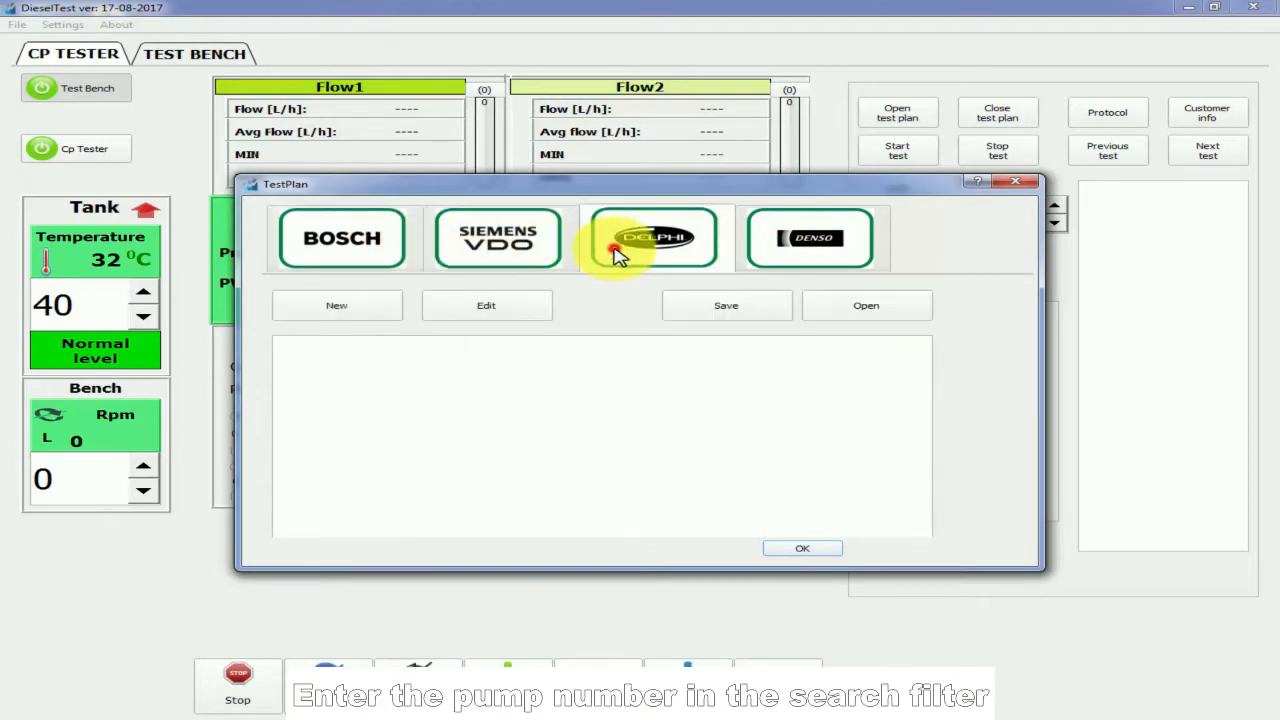
{"action": "left_click", "coordinate": [383, 252]}
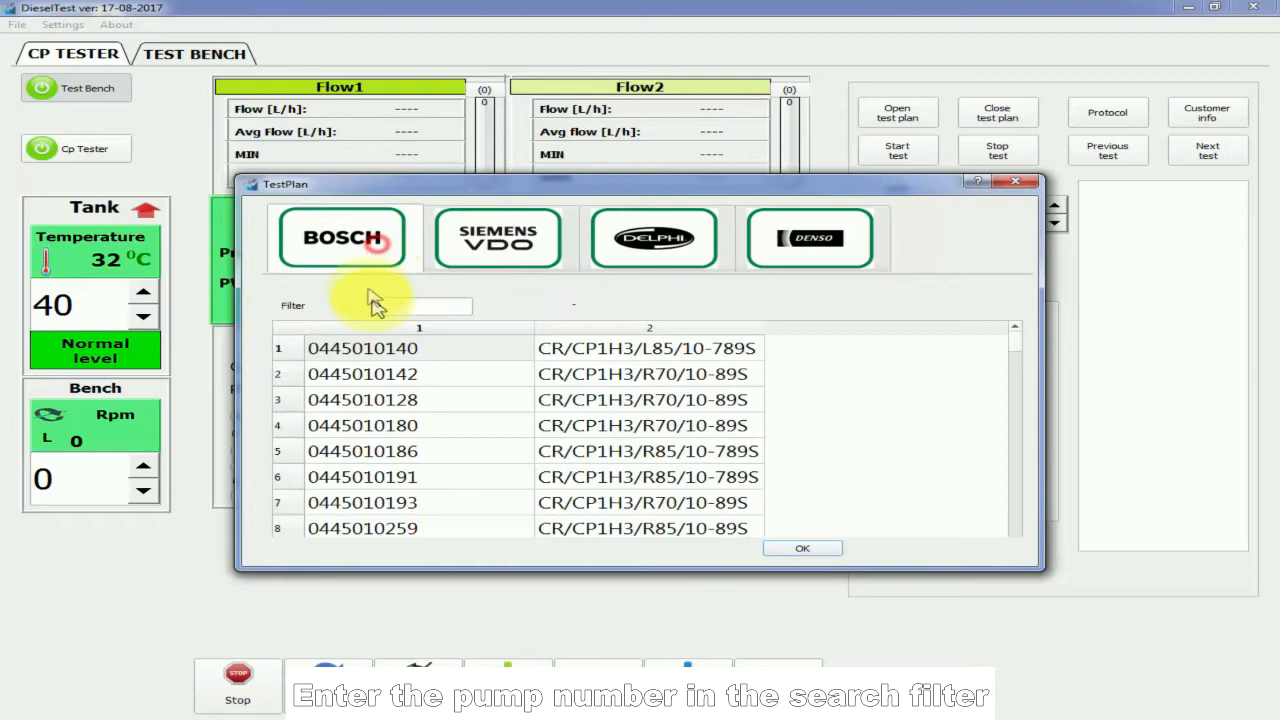
{"action": "left_click", "coordinate": [390, 313]}
{"action": "type", "text": "75"}
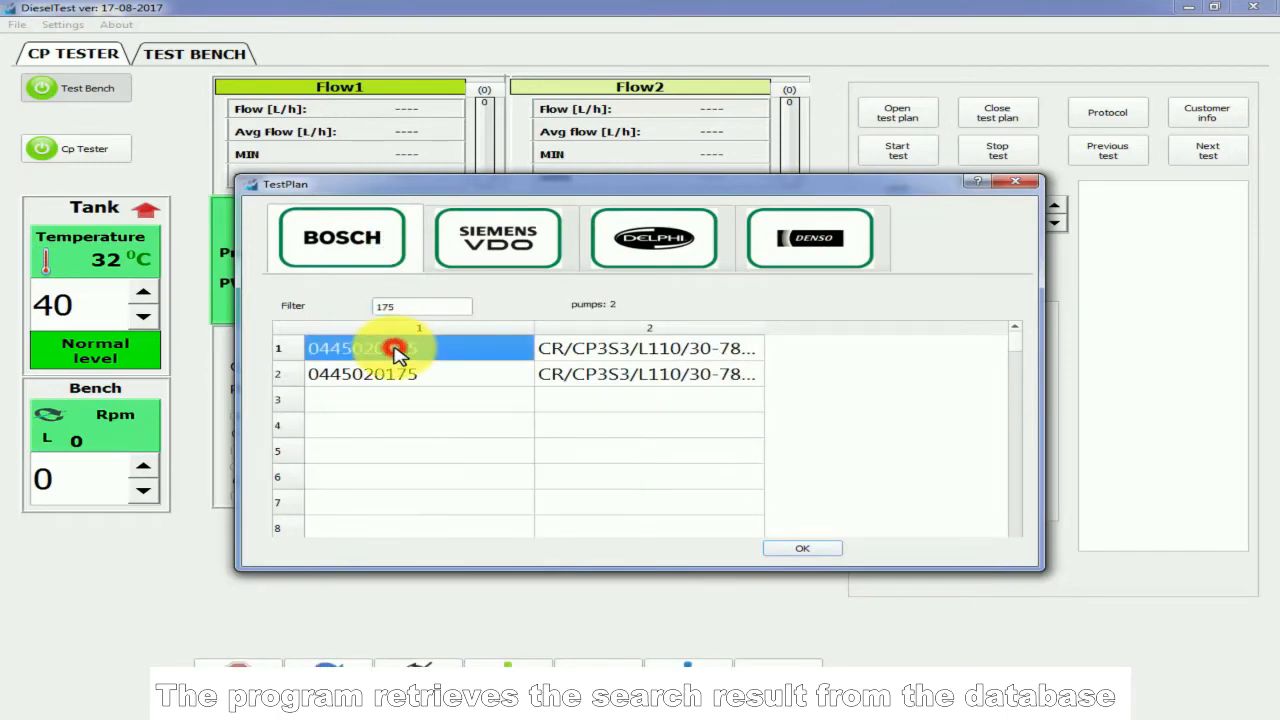
{"action": "double_click", "coordinate": [397, 350]}
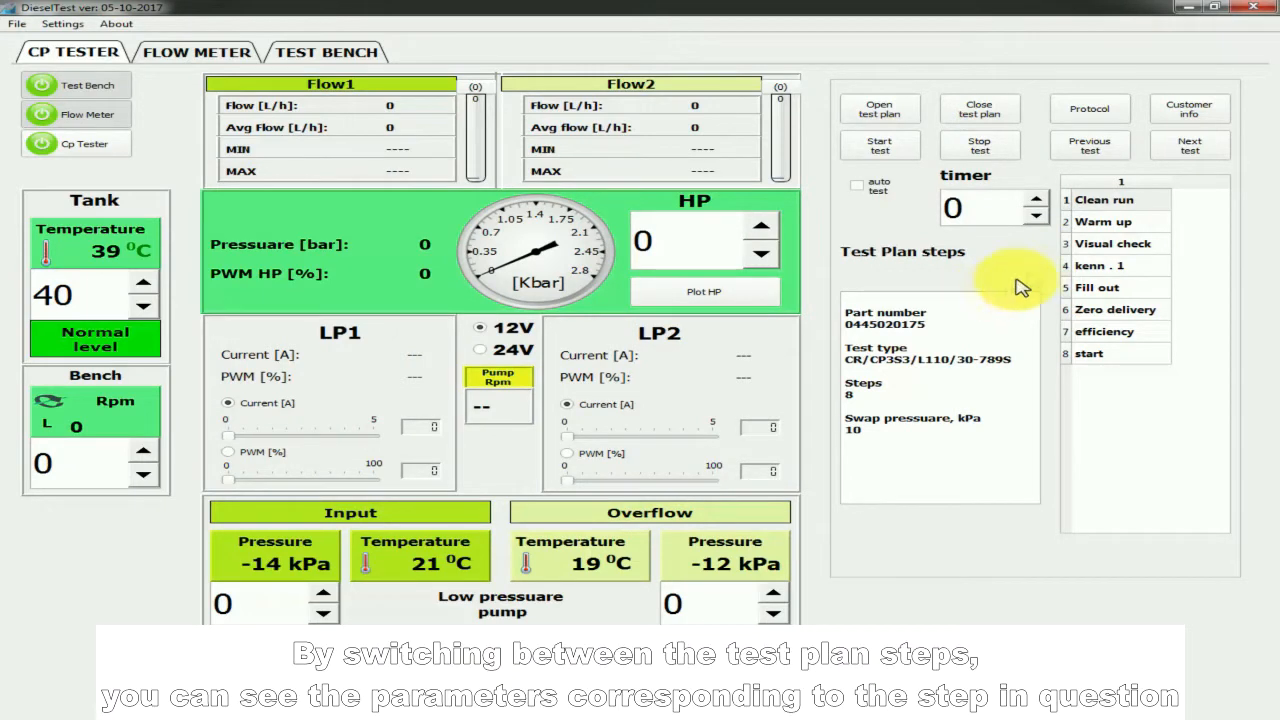
Review the Warm up, Visual check and kenn . 1 steps, loading 500 HP and 3500 rpm.
{"action": "left_click", "coordinate": [1101, 221]}
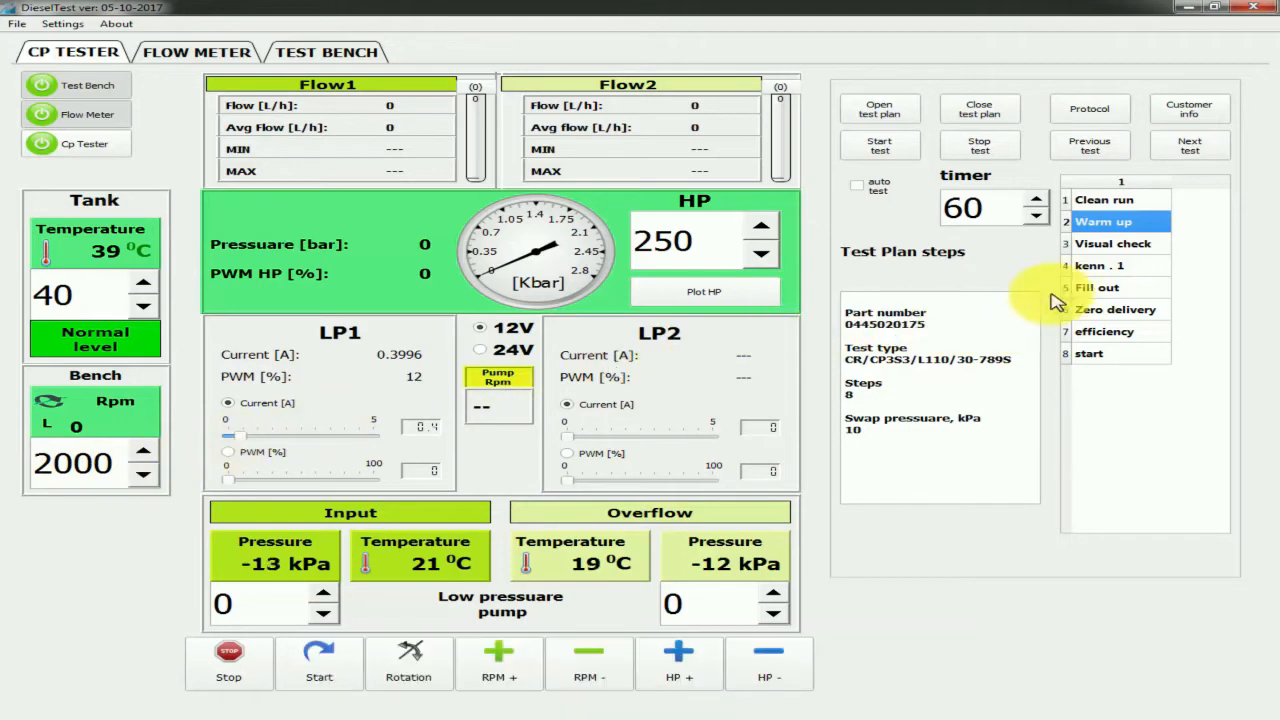
{"action": "left_click", "coordinate": [1100, 245]}
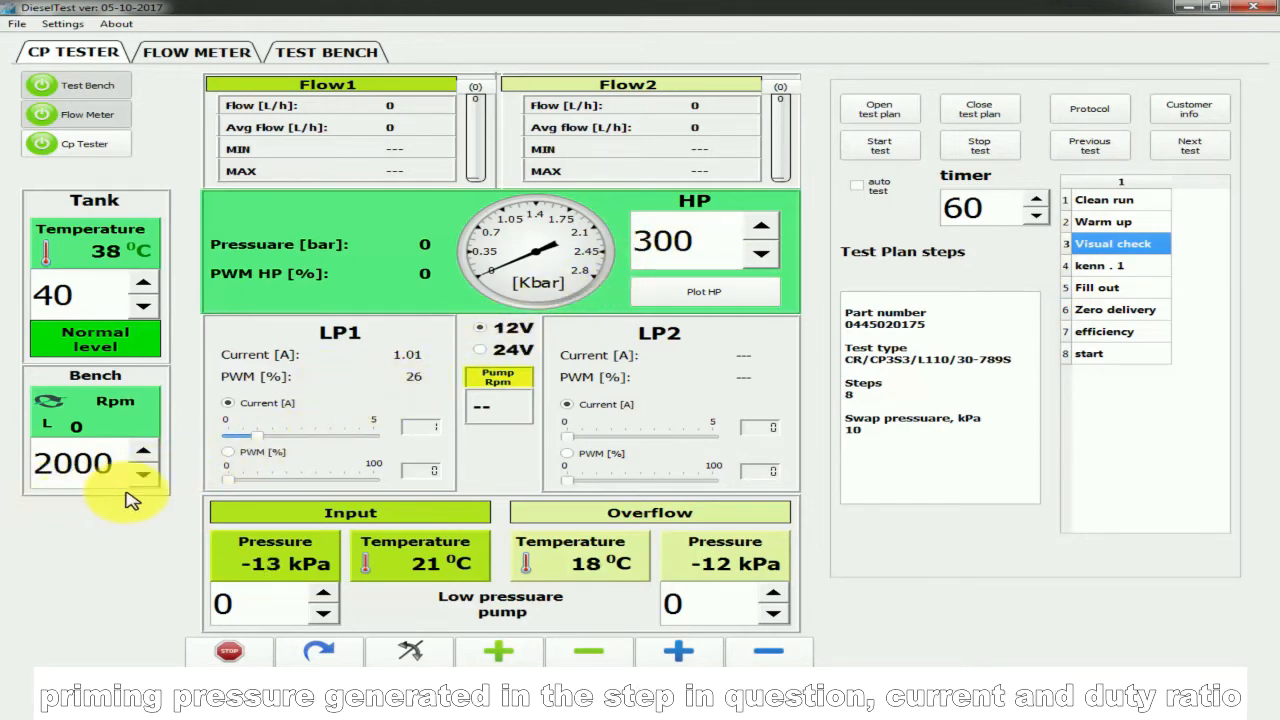
{"action": "left_click", "coordinate": [1115, 266]}
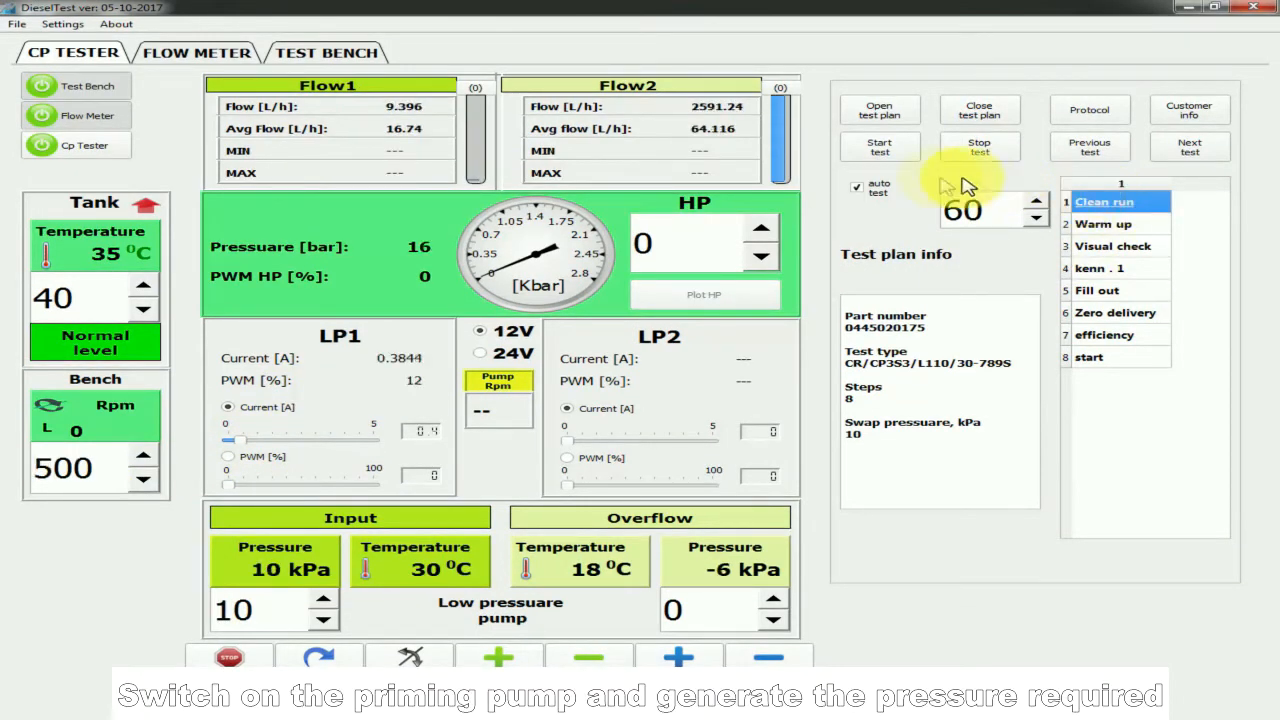
Start the automatic test run from Clean run and confirm the Test start dialog.
{"action": "left_click", "coordinate": [888, 155]}
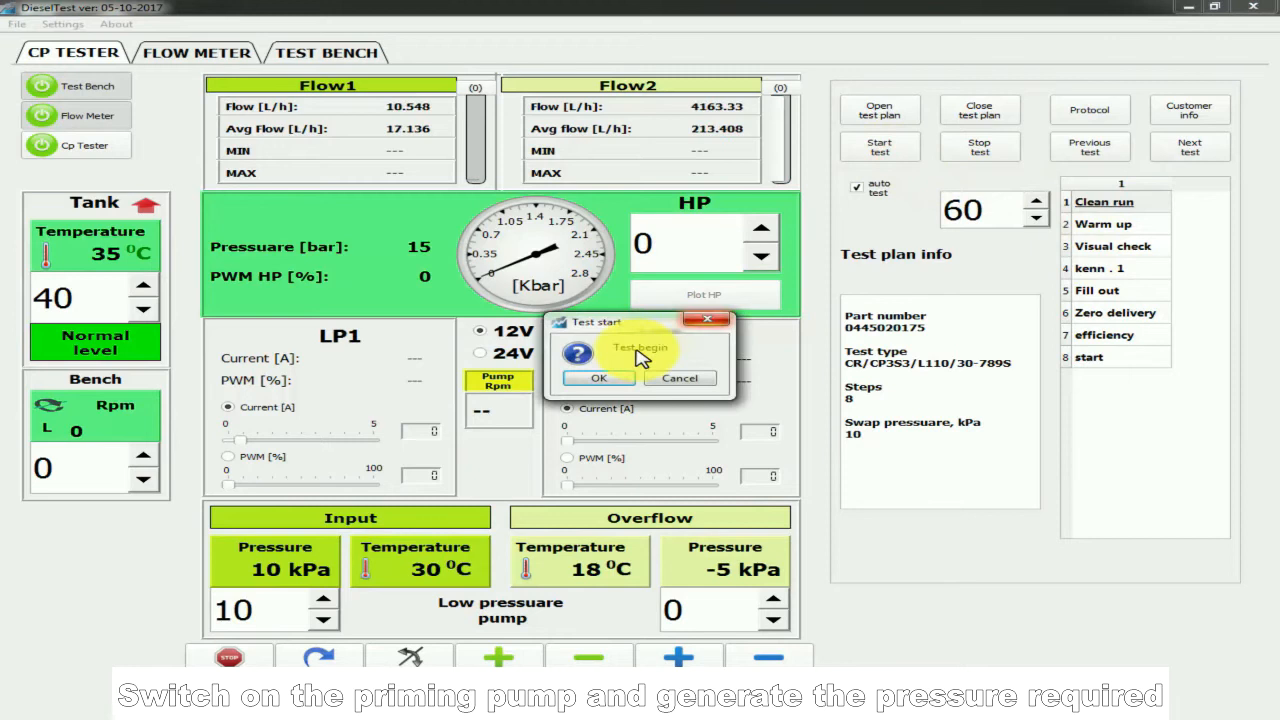
{"action": "left_click", "coordinate": [605, 378]}
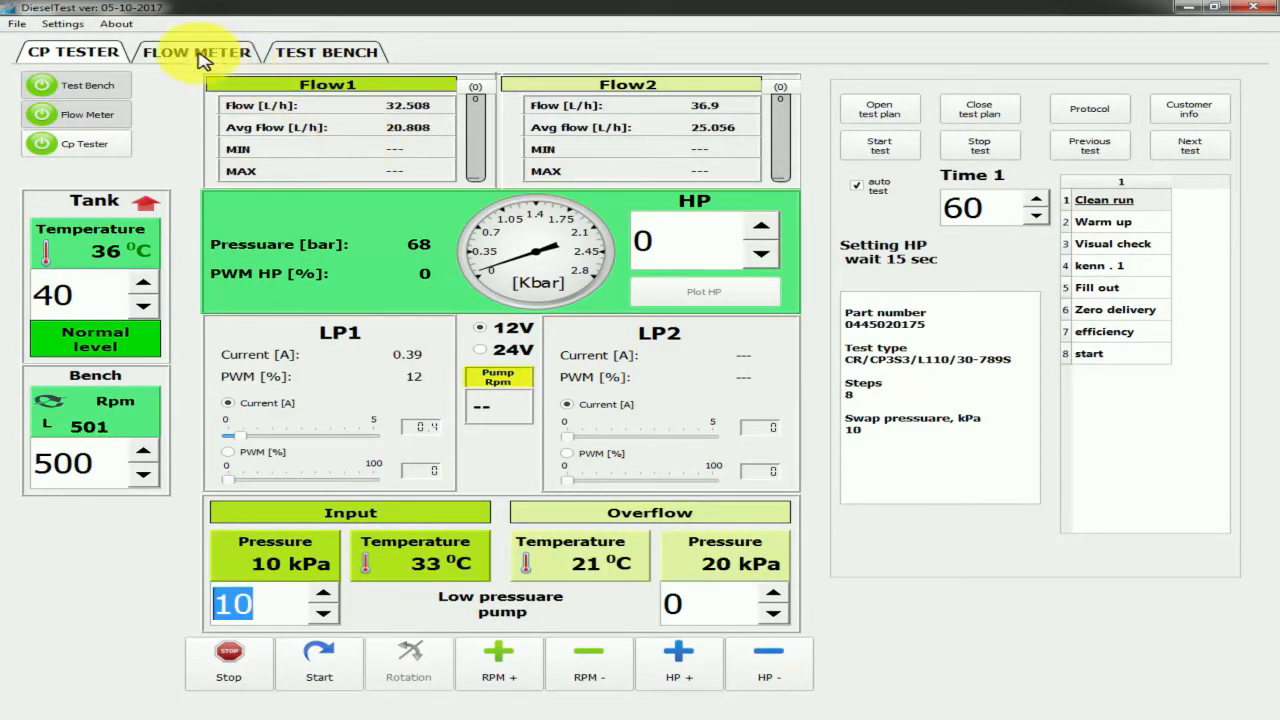
Check live flow readings in the flow meter view, then load the final start step.
{"action": "left_click", "coordinate": [200, 55]}
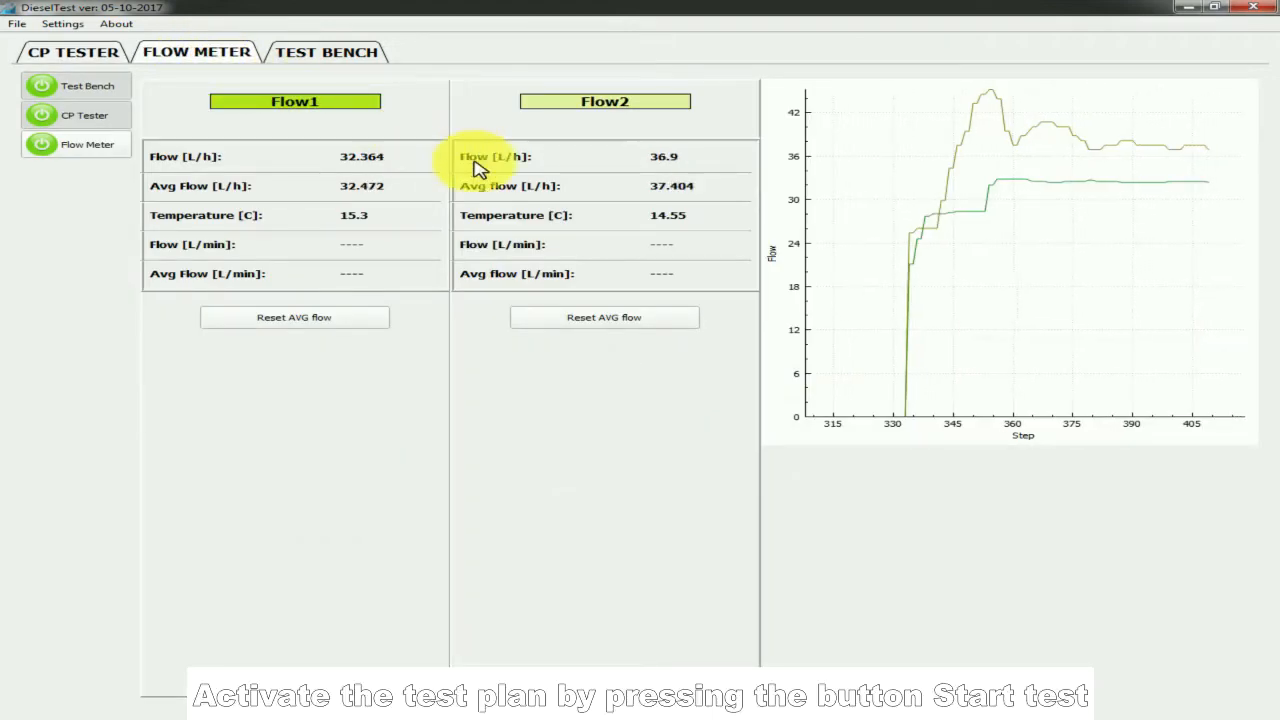
{"action": "left_click", "coordinate": [104, 57]}
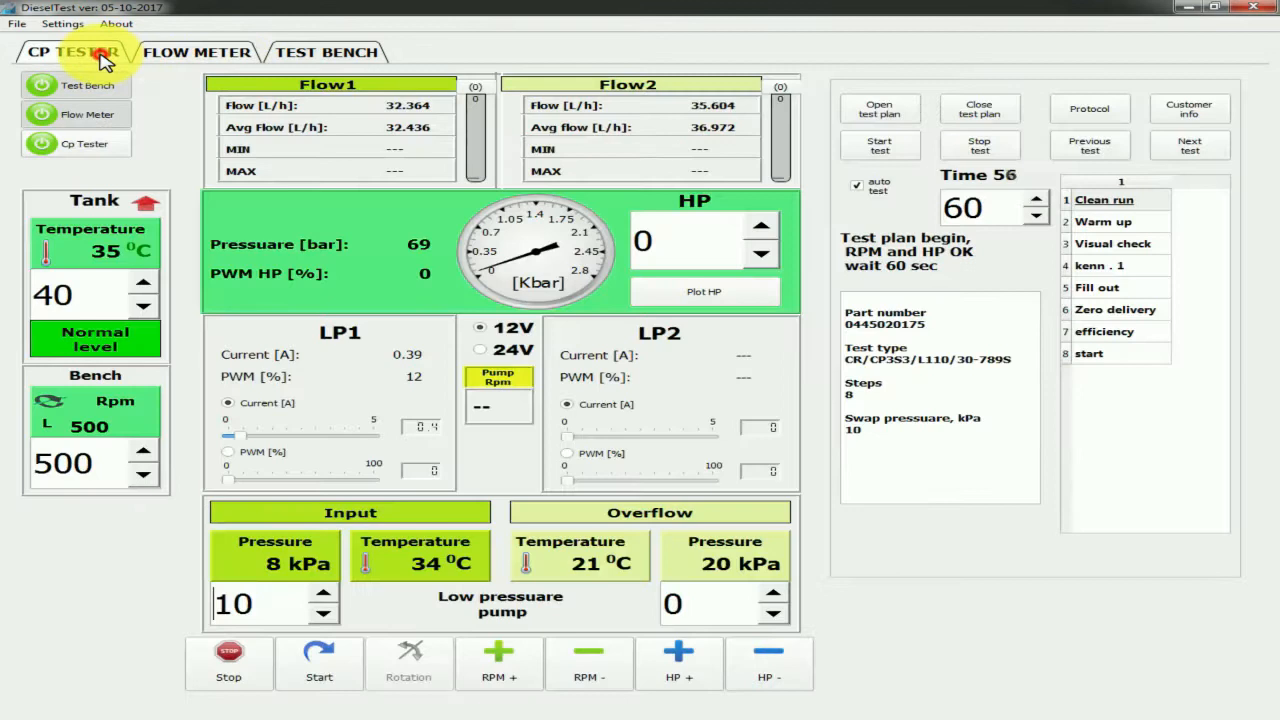
{"action": "left_click", "coordinate": [197, 58]}
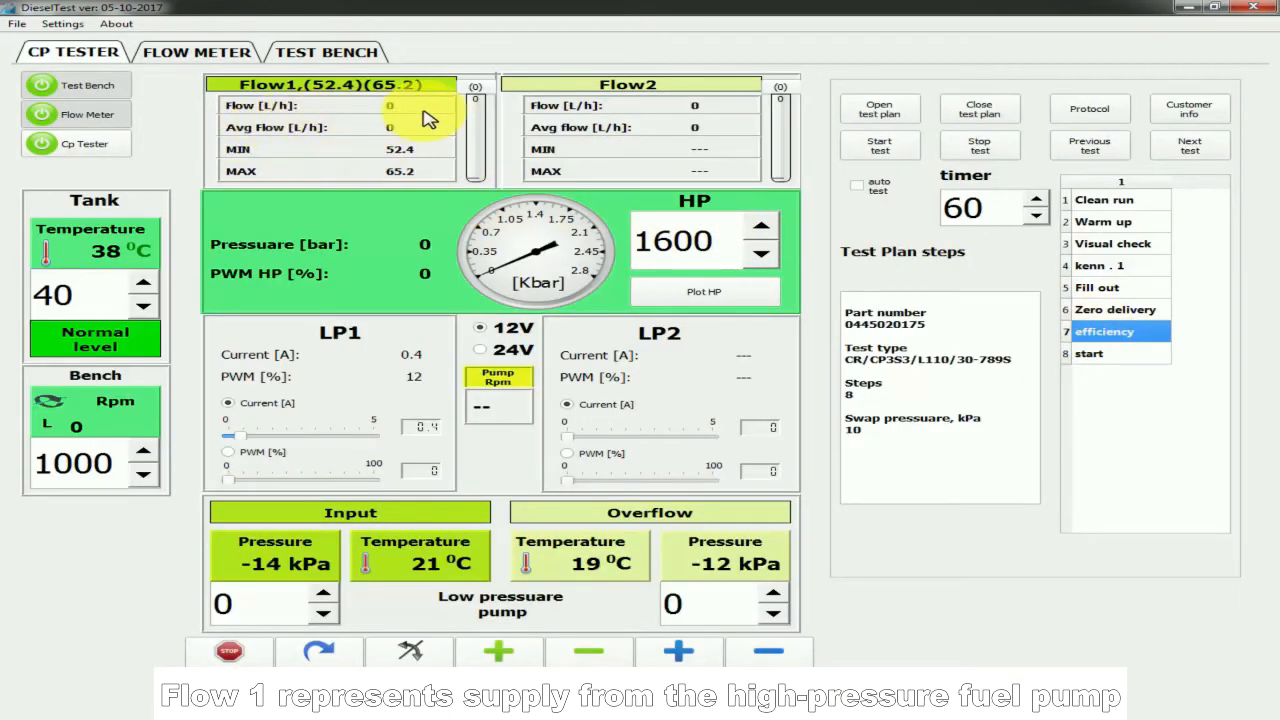
{"action": "left_click", "coordinate": [1105, 354]}
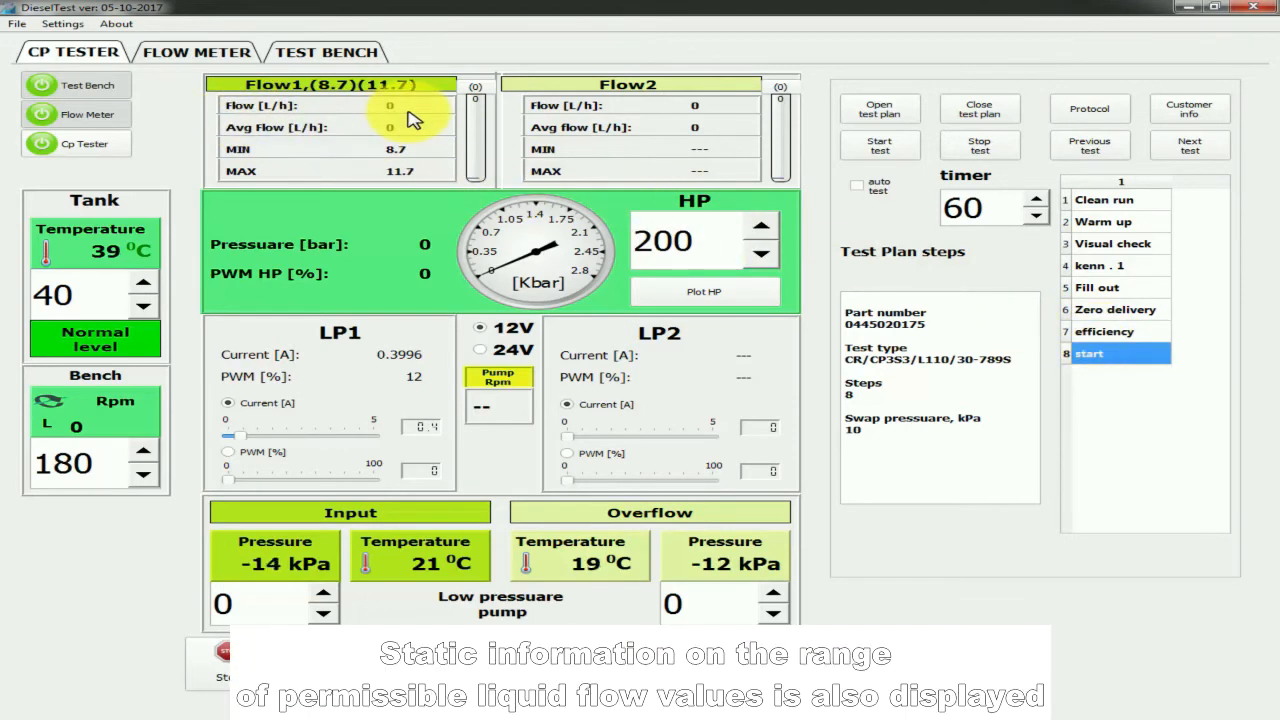
{"action": "left_click", "coordinate": [665, 245]}
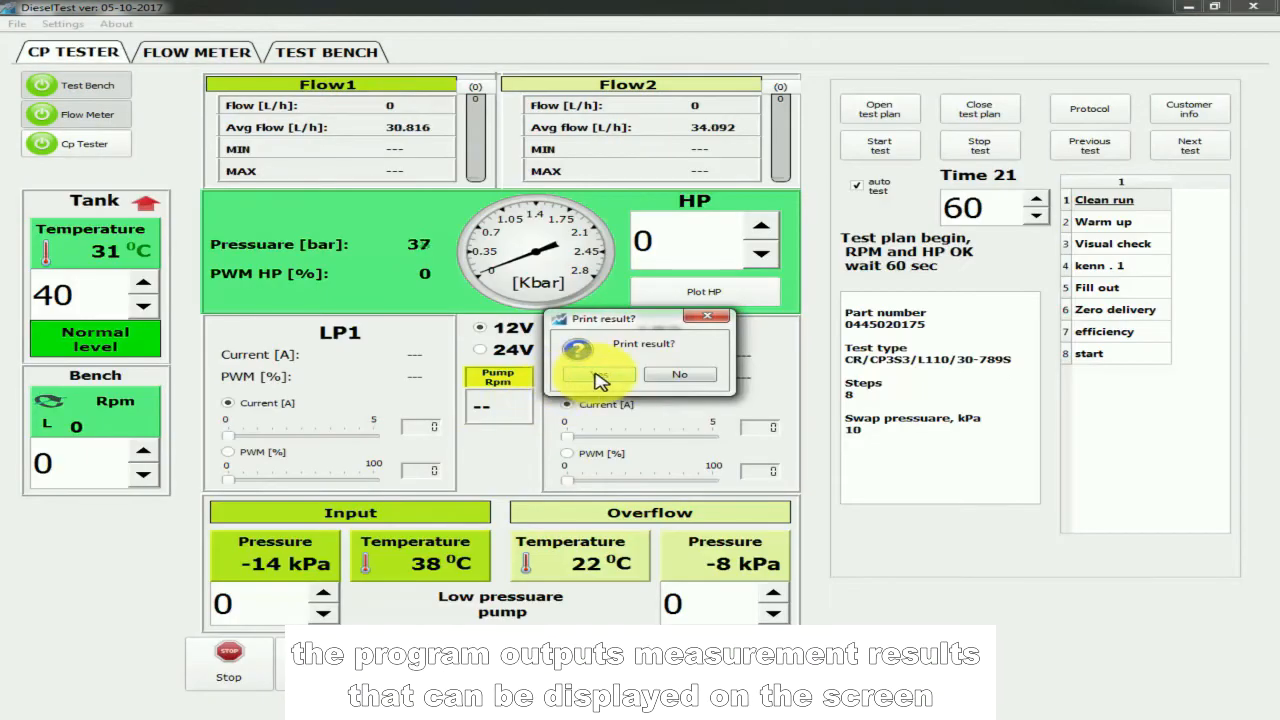
Print the results to testplan_result.pdf and acknowledge the created file.
{"action": "left_click", "coordinate": [599, 379]}
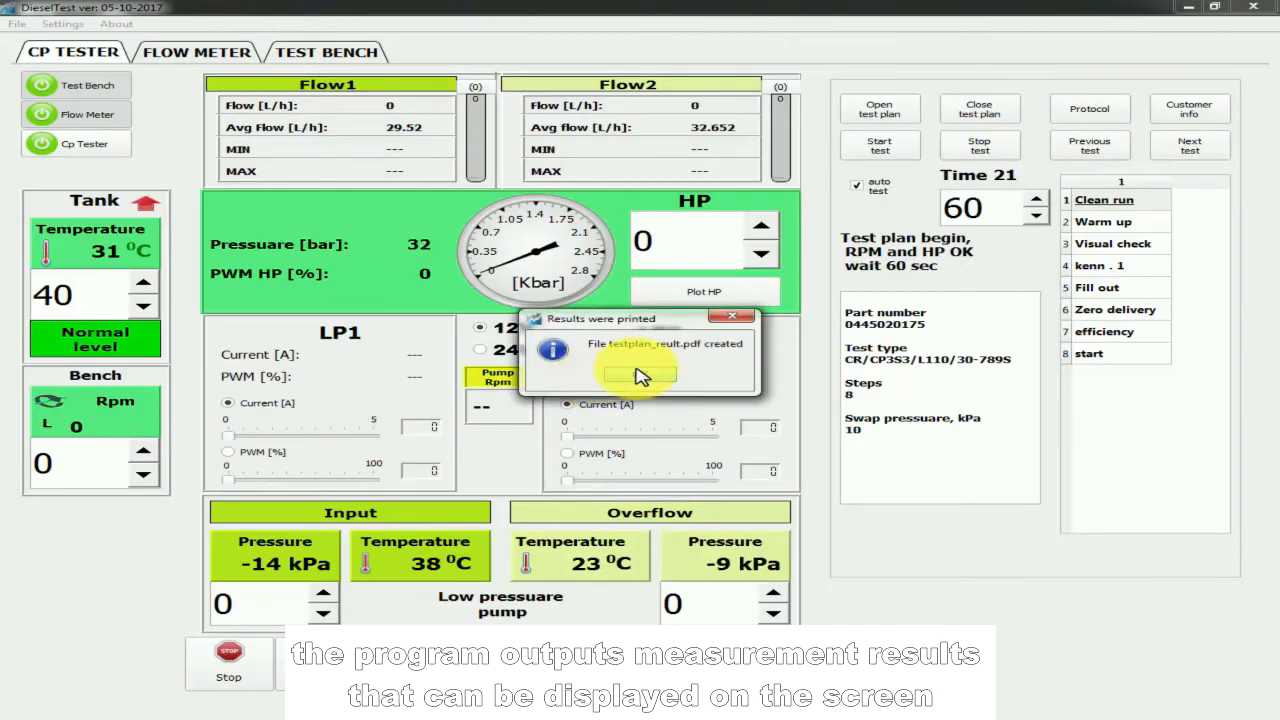
{"action": "left_click", "coordinate": [640, 375]}
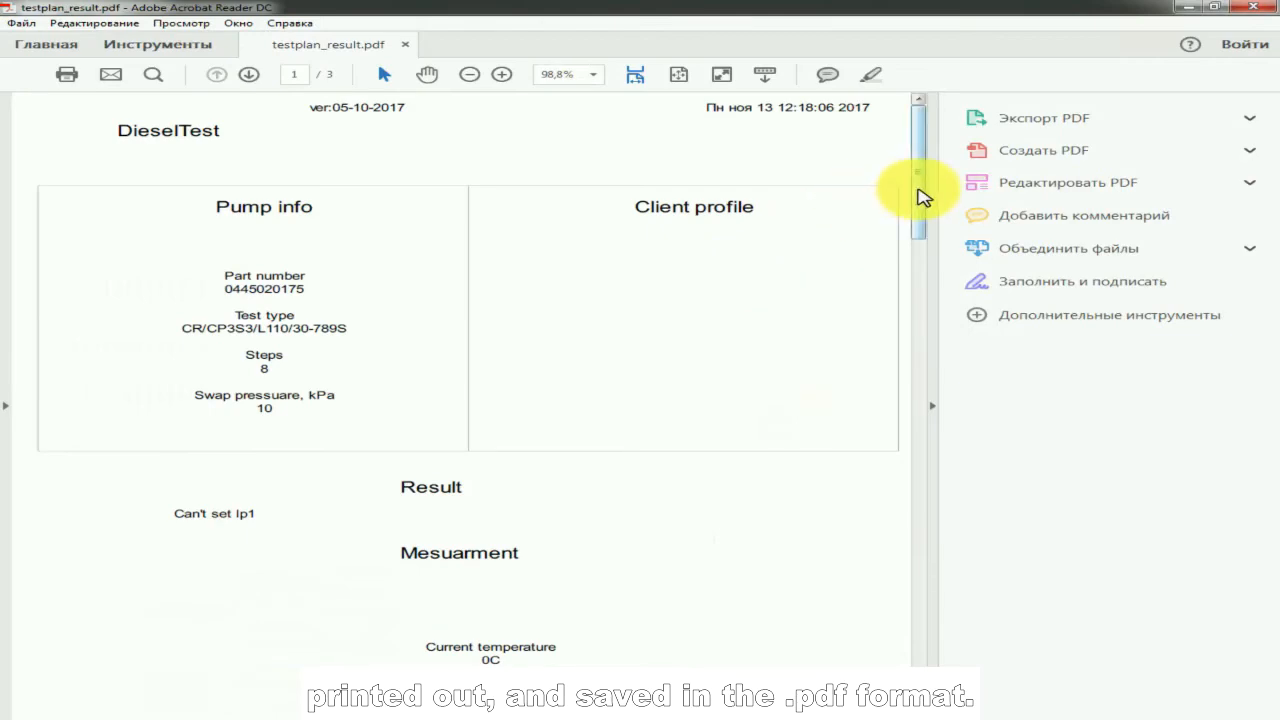